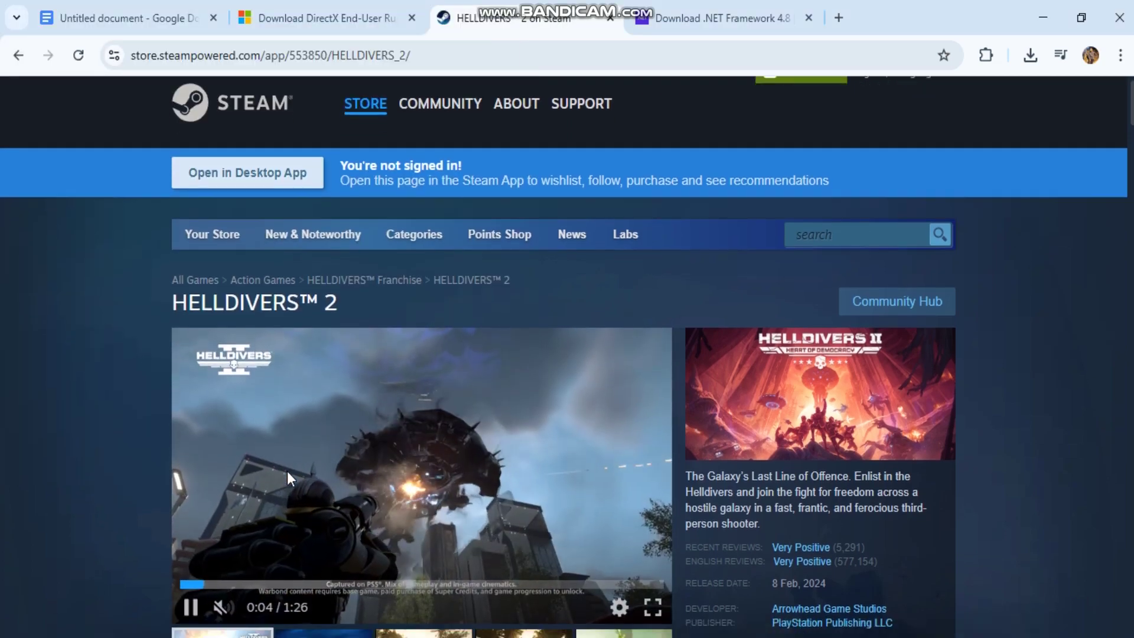
scroll(288, 471, down, 2)
scroll(287, 470, down, 1)
scroll(287, 470, down, 2)
scroll(287, 470, down, 1)
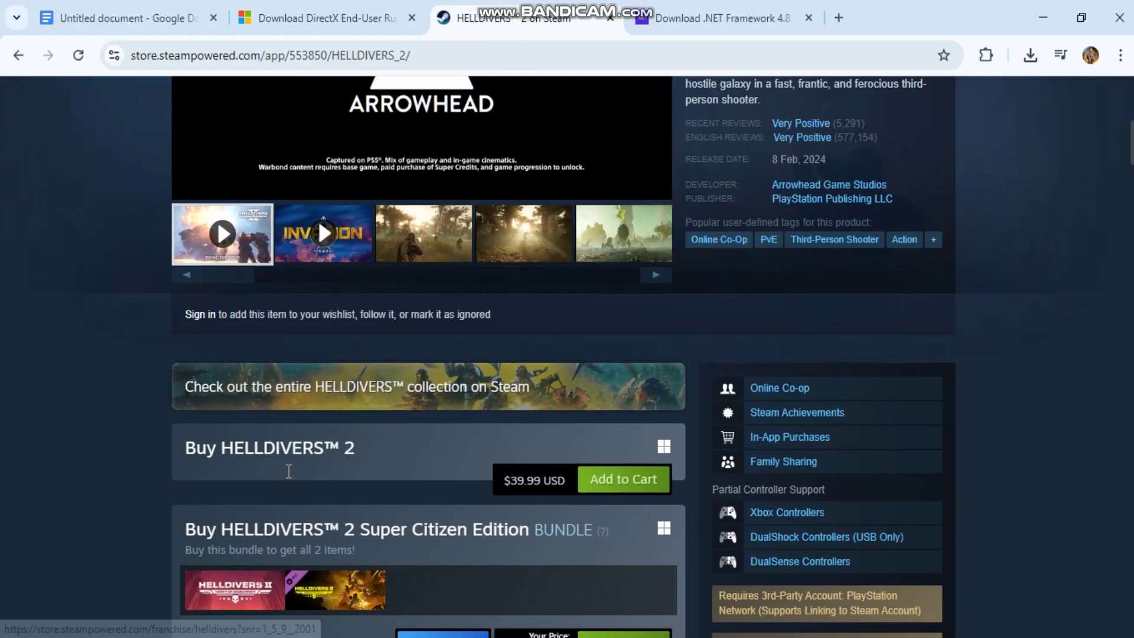
scroll(287, 471, down, 2)
scroll(287, 471, down, 2)
scroll(288, 470, down, 3)
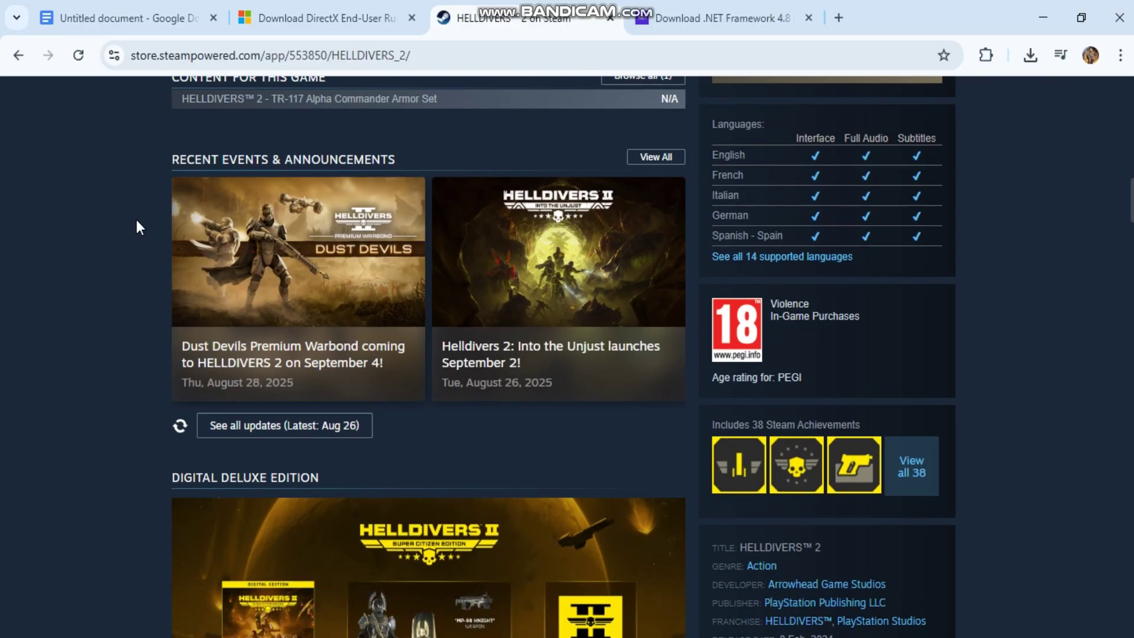
click(152, 7)
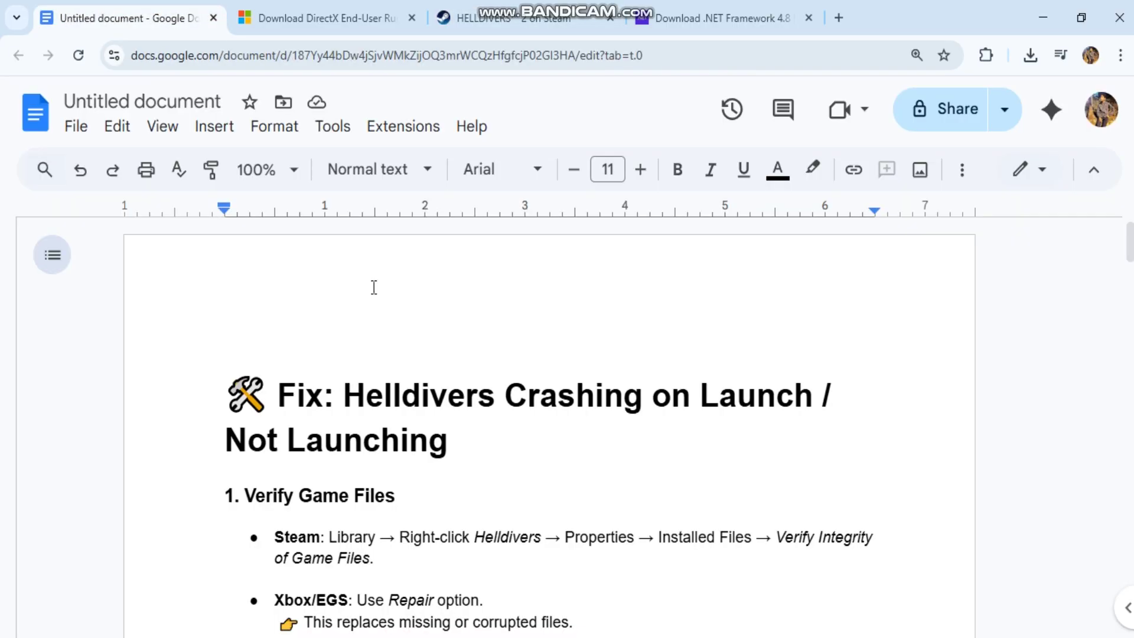
scroll(373, 287, down, 1)
scroll(372, 287, down, 1)
scroll(373, 288, up, 1)
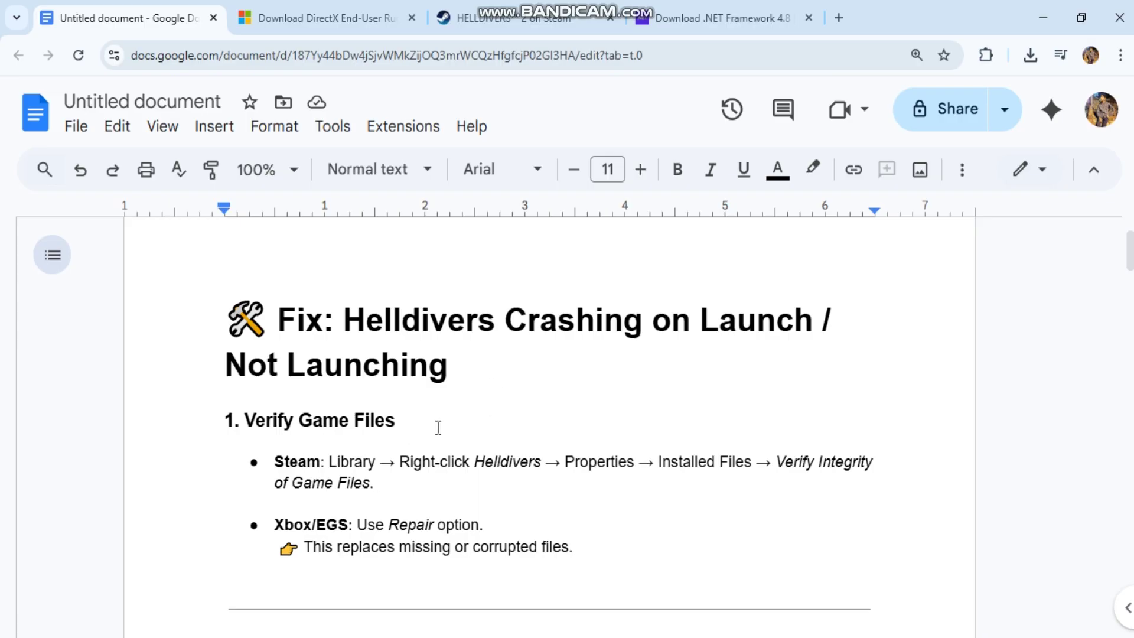
click(492, 4)
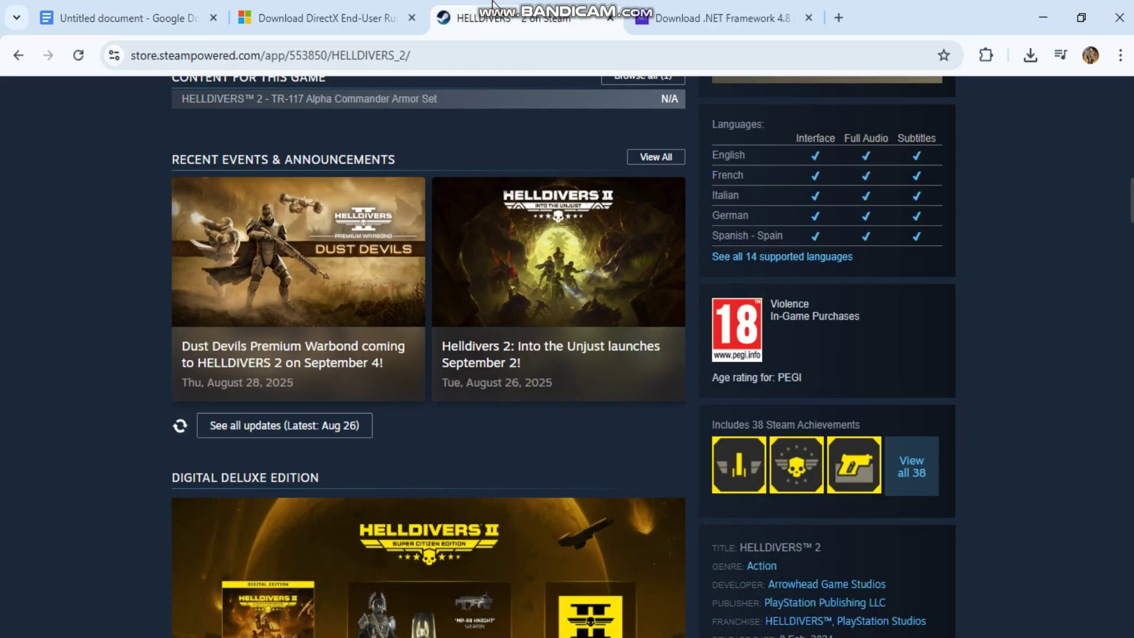
click(51, 6)
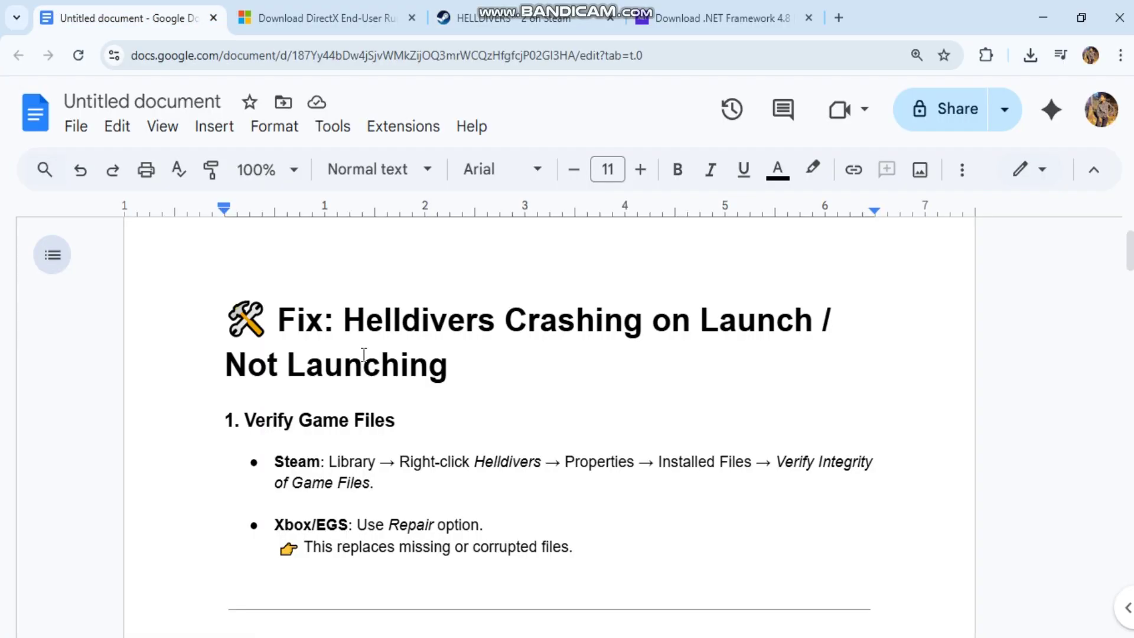
scroll(364, 354, down, 2)
scroll(363, 355, down, 1)
scroll(363, 355, up, 1)
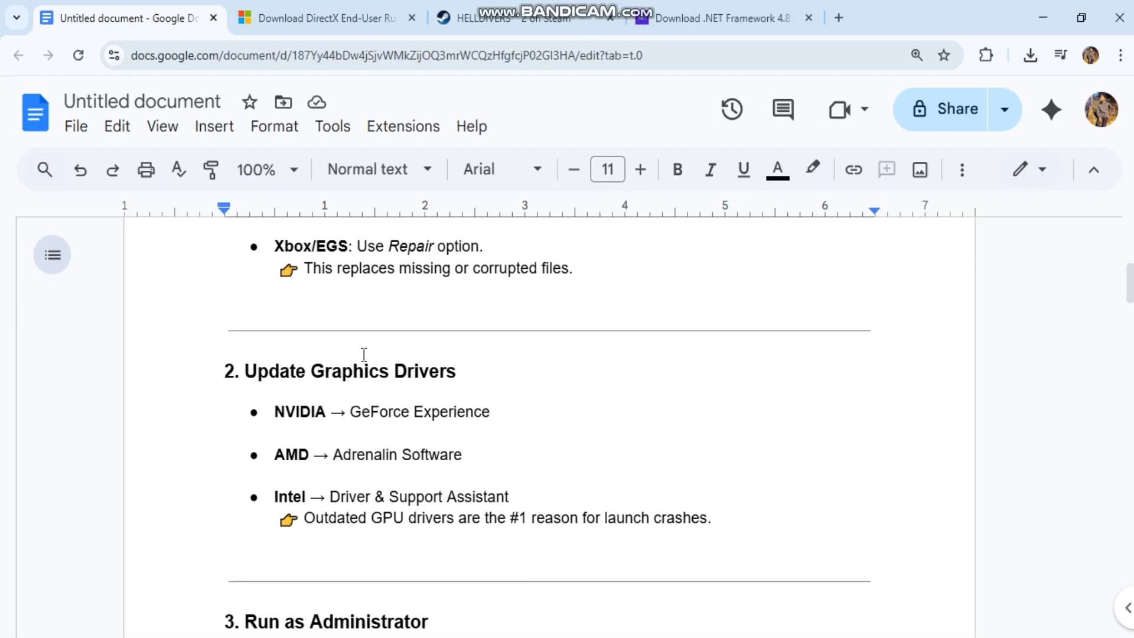
Dismiss the stray Cortana window and open Device Manager from the Win+X menu
key(super+c)
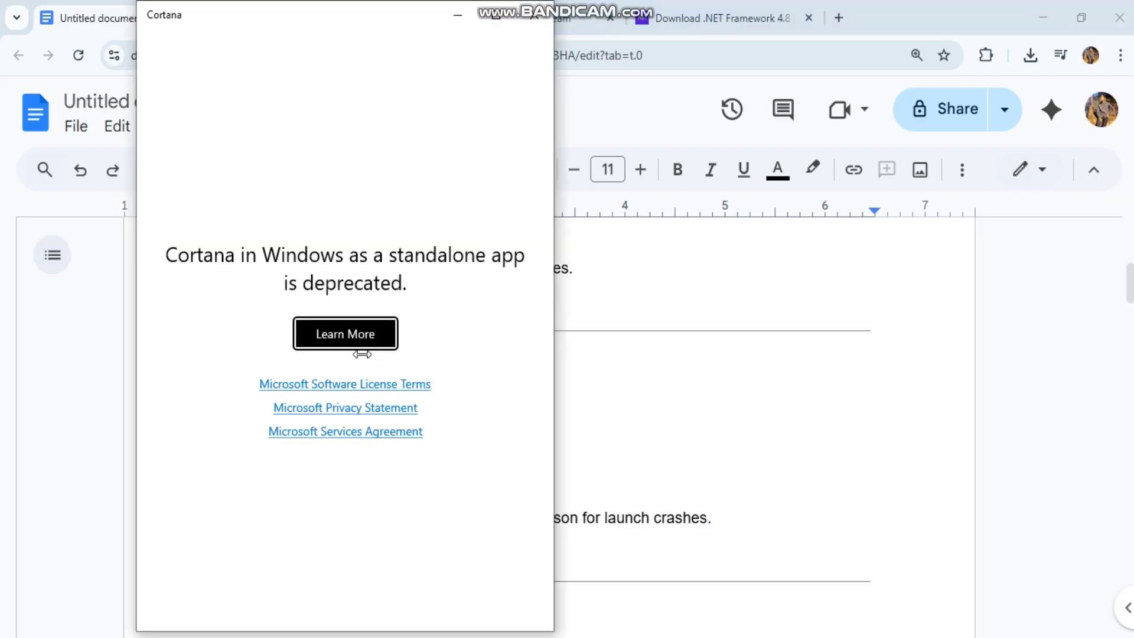
click(668, 307)
key(super+x)
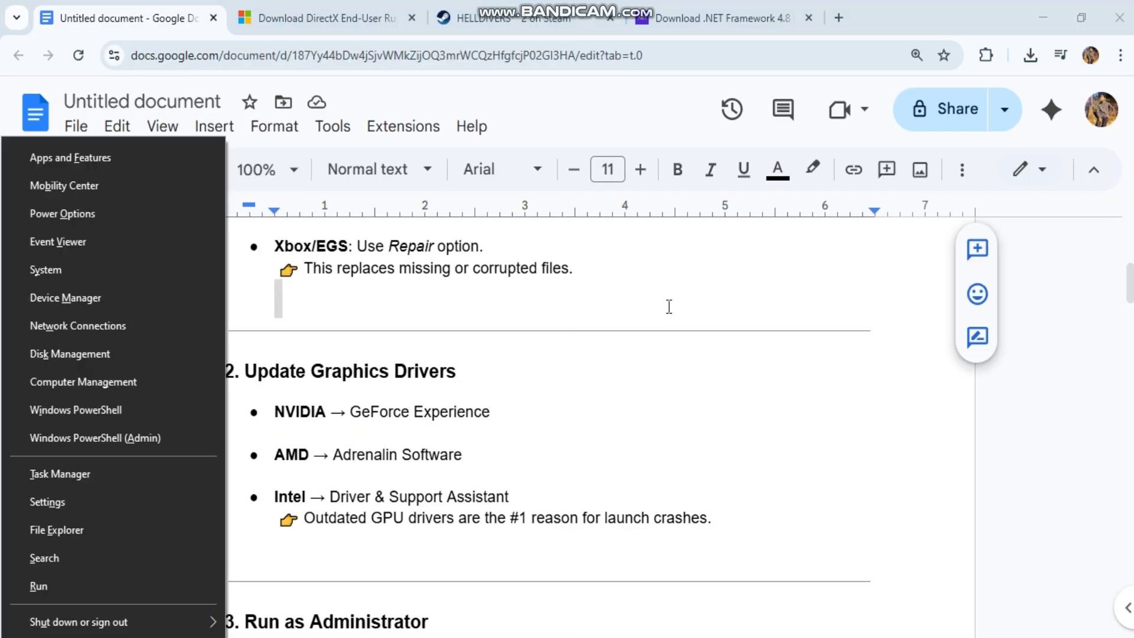
click(100, 304)
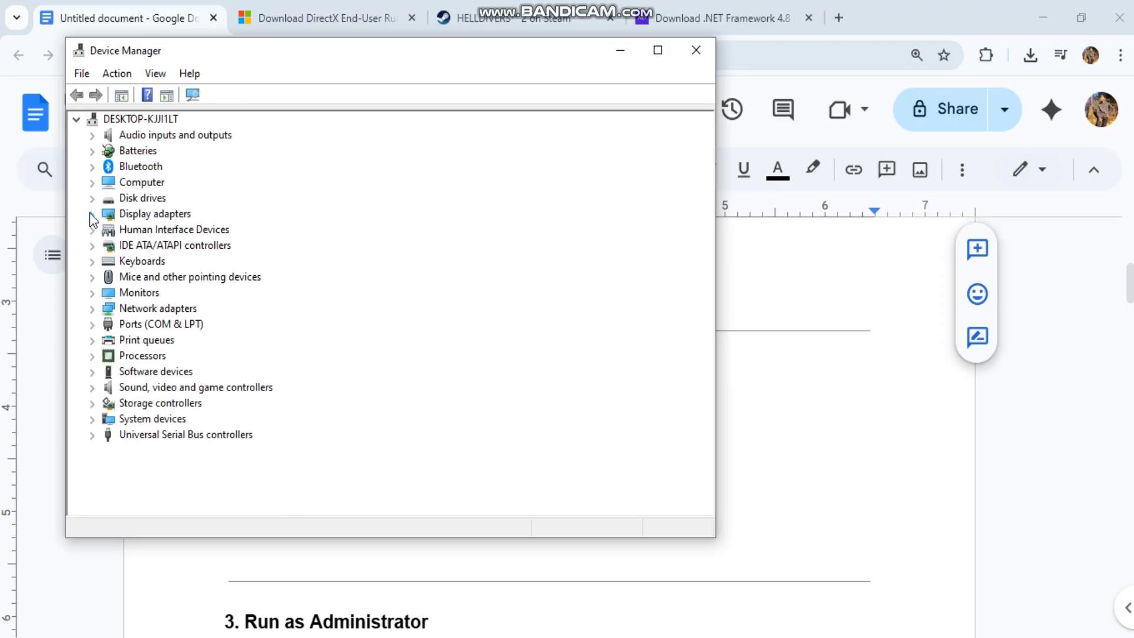
Auto-search for an Intel HD Graphics 5500 driver update, confirm it's current, and close Device Manager
click(91, 213)
click(178, 229)
right_click(169, 230)
click(207, 247)
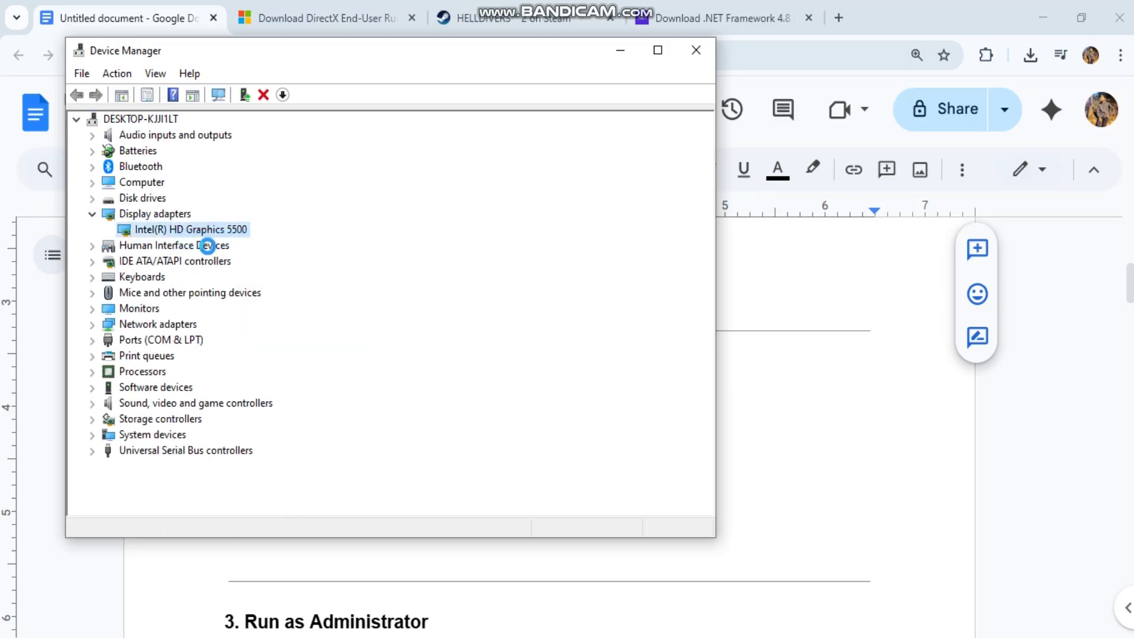
click(262, 266)
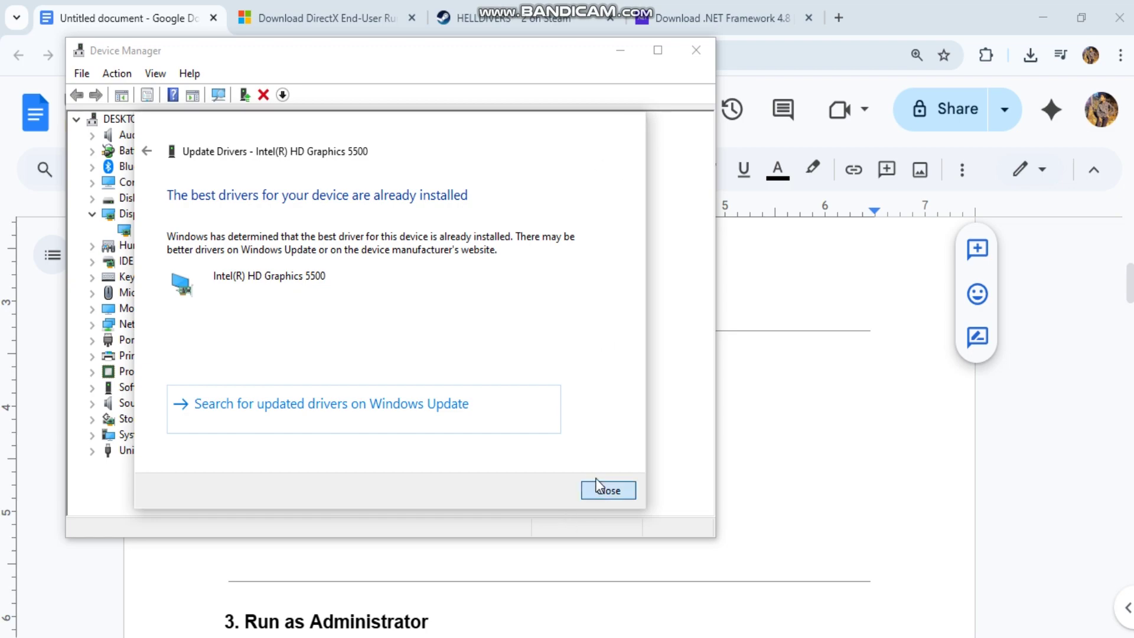
click(608, 490)
click(622, 50)
scroll(388, 499, down, 1)
scroll(388, 499, down, 2)
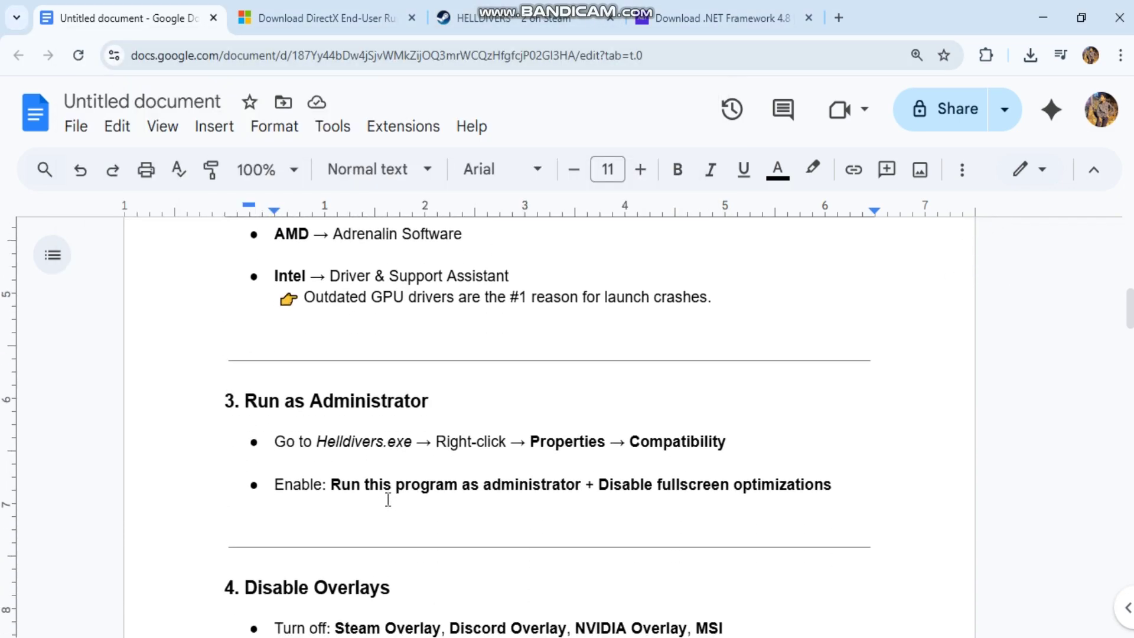
Highlight section 3's administrator 'Enable:' line, then bring up Task Manager with Ctrl+Shift+Esc
click(279, 479)
triple_click(848, 479)
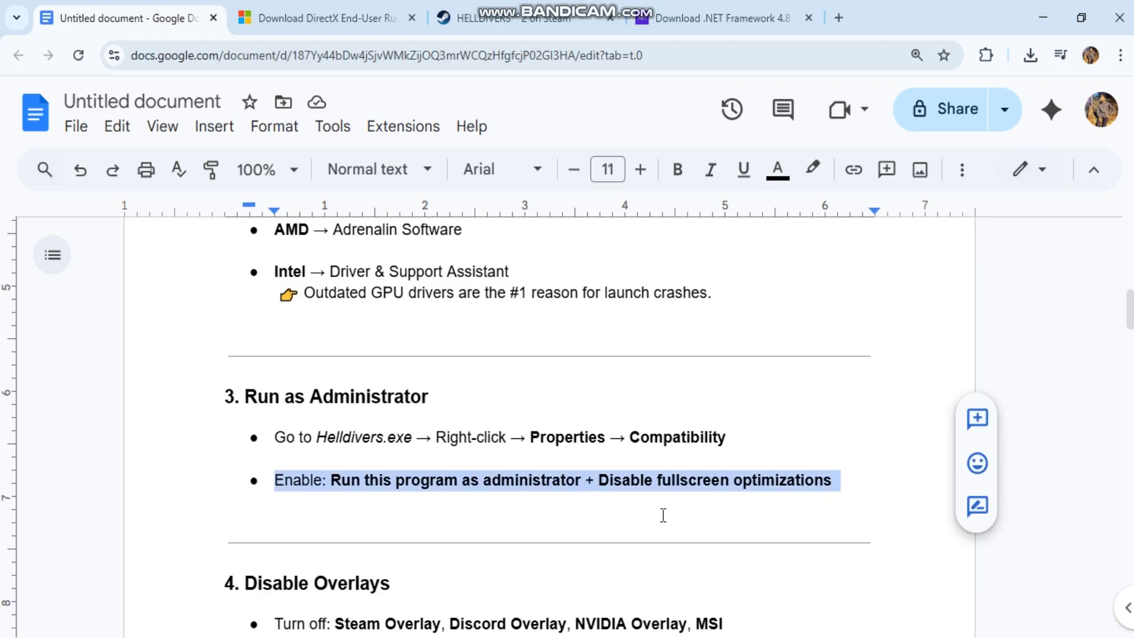
scroll(663, 515, down, 2)
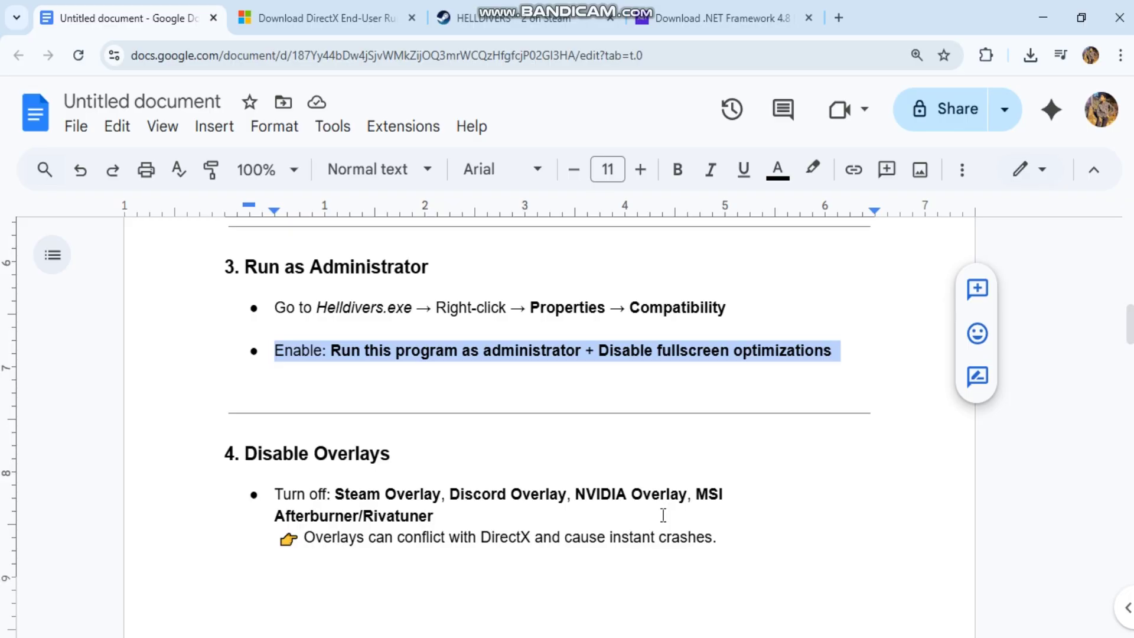
key(ctrl+shift+Escape)
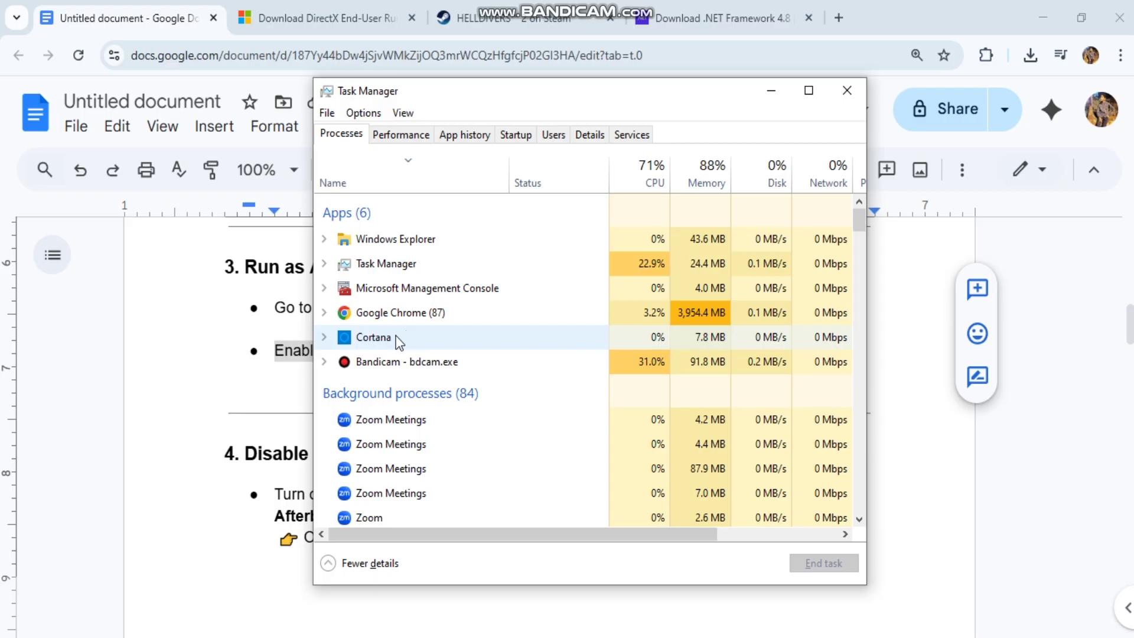
Show the End task menus for Bandicam and Microsoft Management Console, ending neither, and return to Docs
click(368, 358)
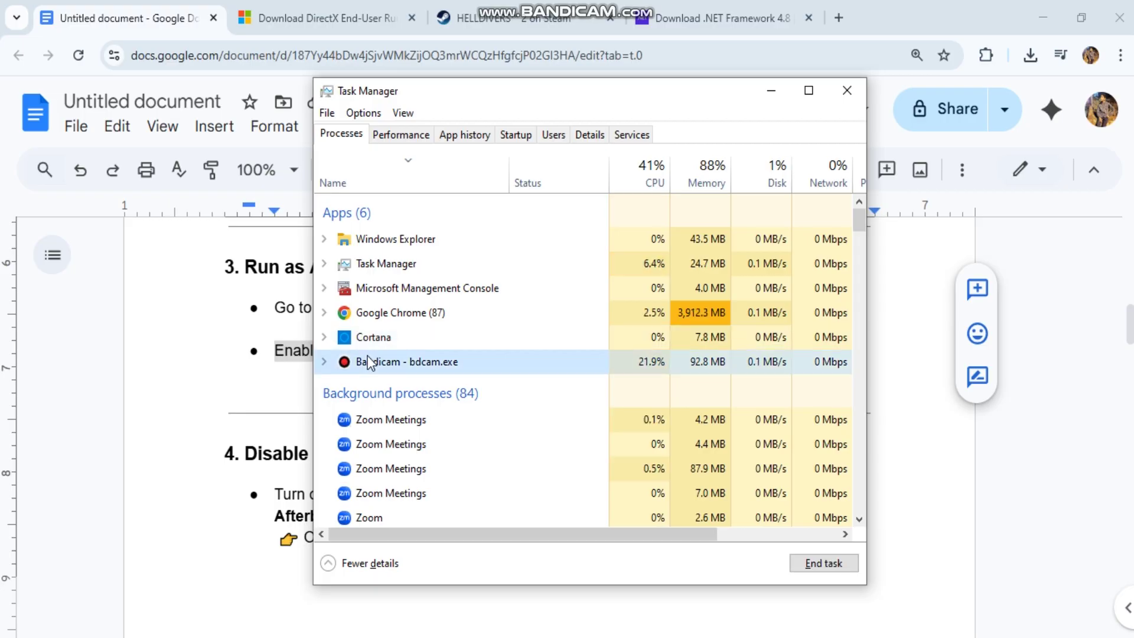
right_click(368, 358)
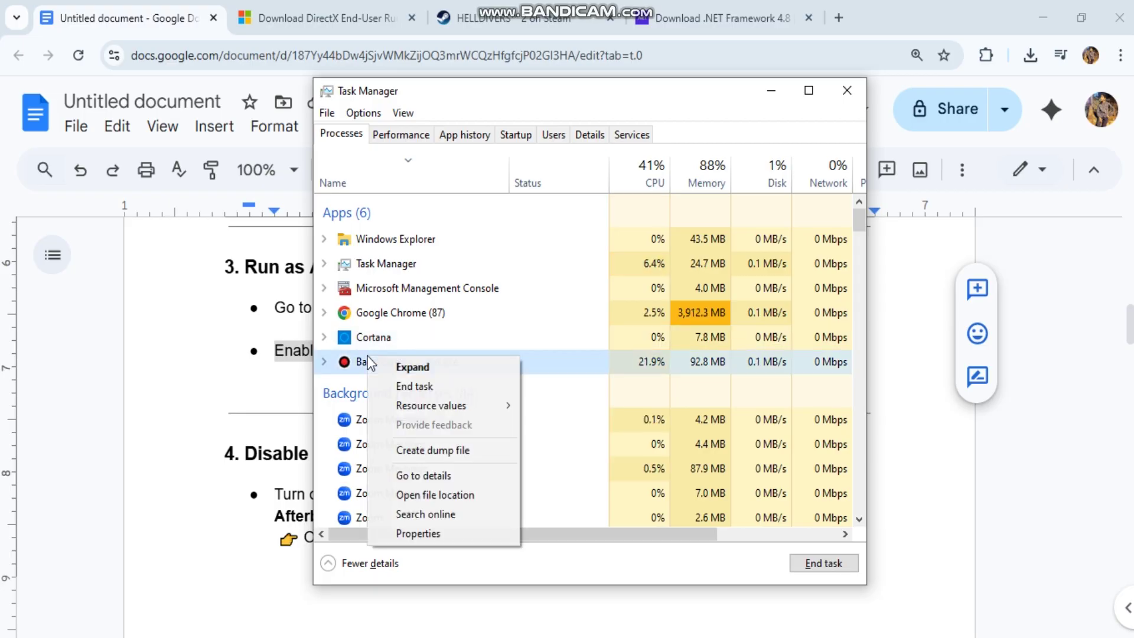
click(445, 283)
right_click(445, 280)
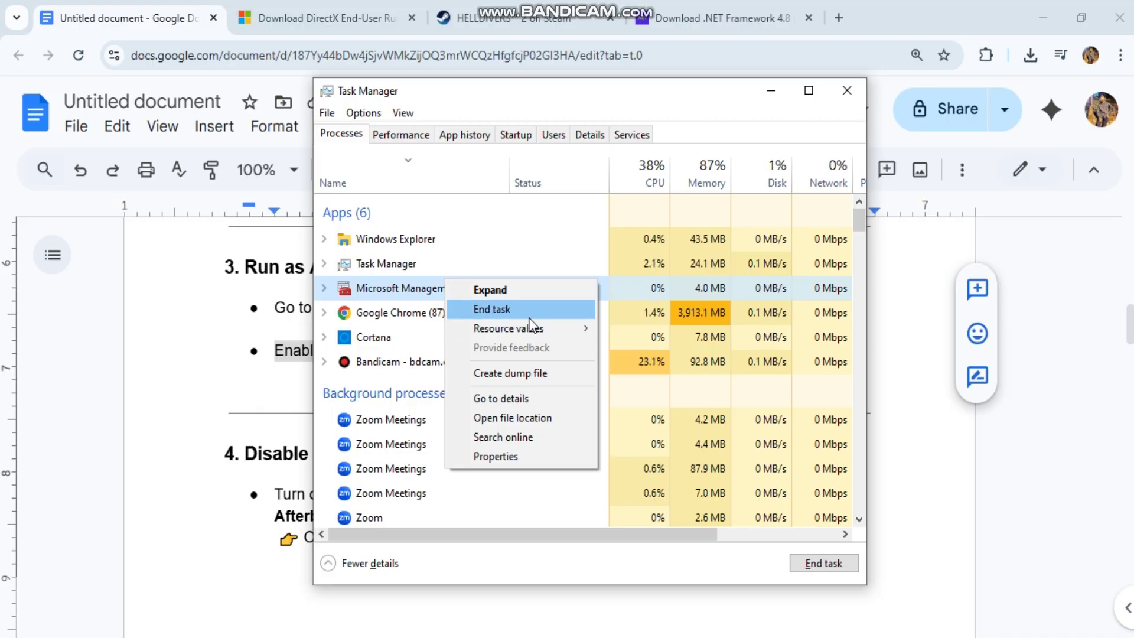
click(251, 388)
scroll(458, 496, down, 1)
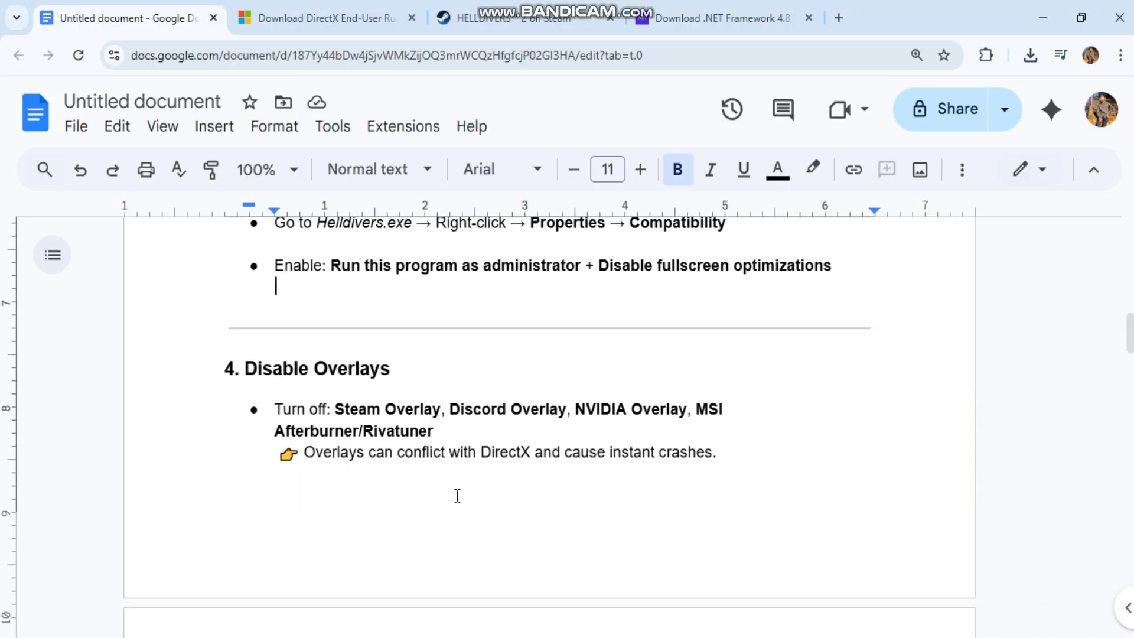
scroll(458, 496, down, 2)
scroll(457, 495, down, 2)
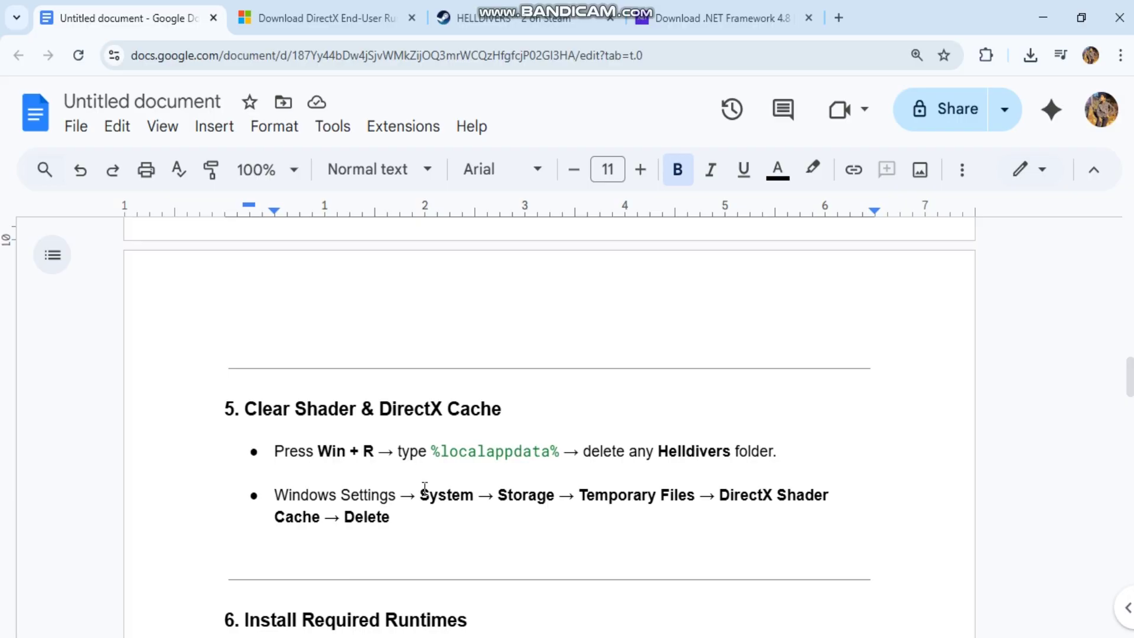
drag(460, 492, 660, 509)
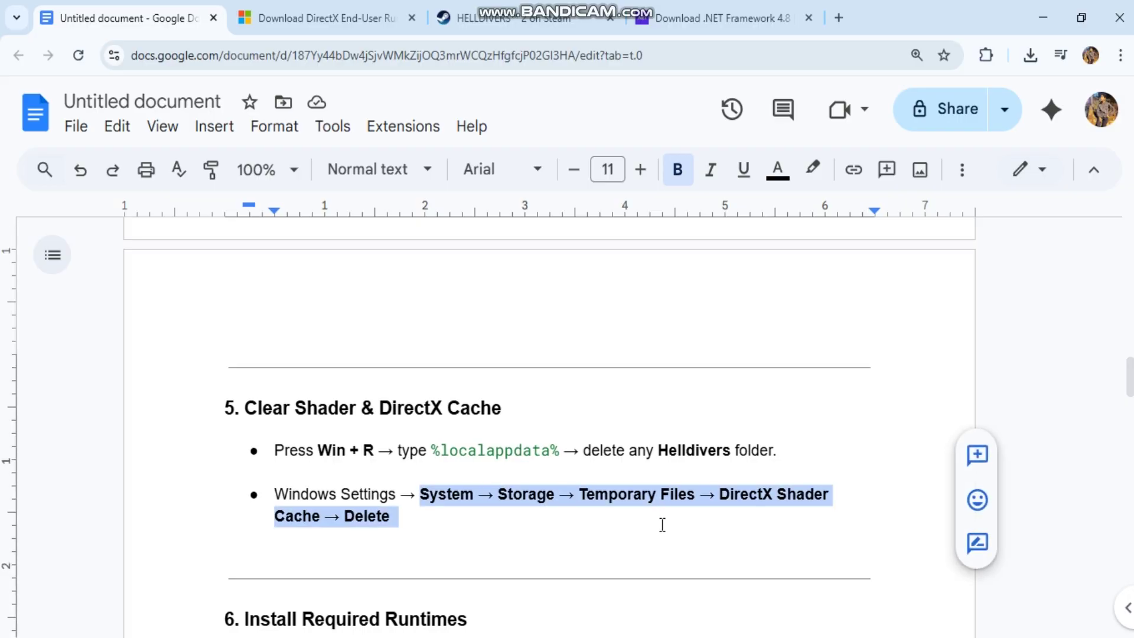
scroll(660, 508, down, 2)
scroll(662, 525, down, 2)
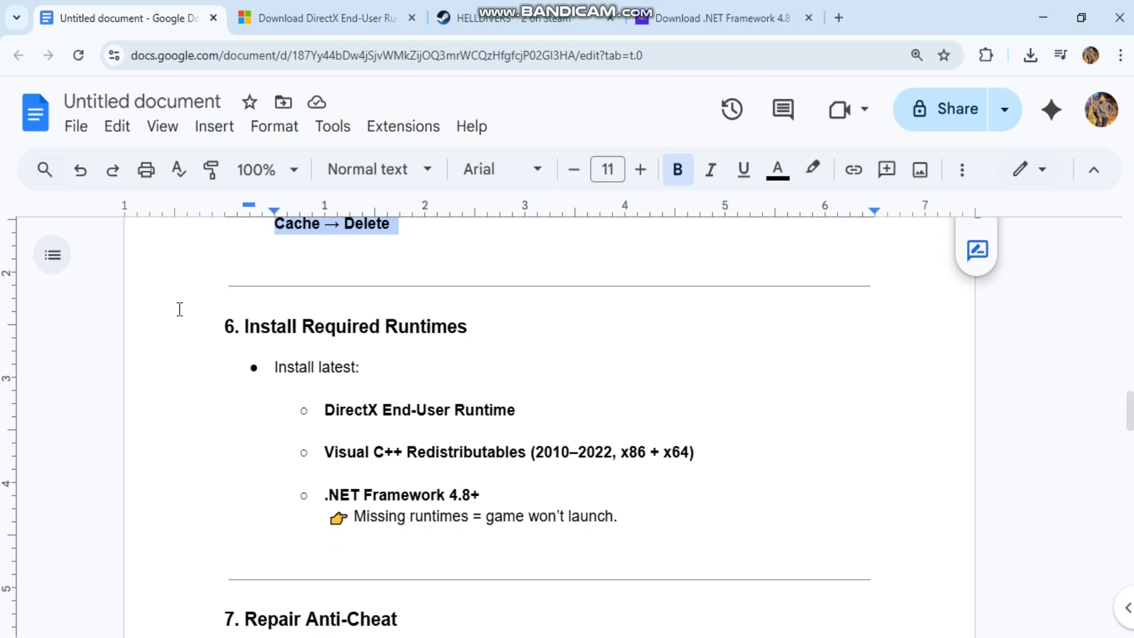
Highlight the 'Install Required Runtimes' heading and switch to the DirectX End-User Runtime download tab
triple_click(539, 322)
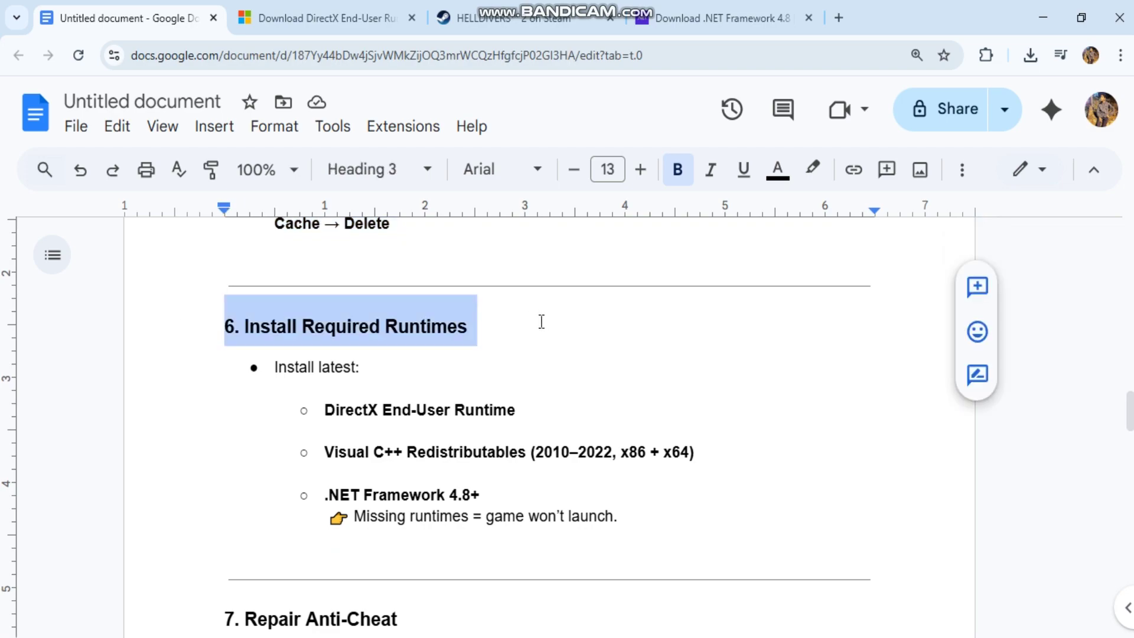
click(390, 20)
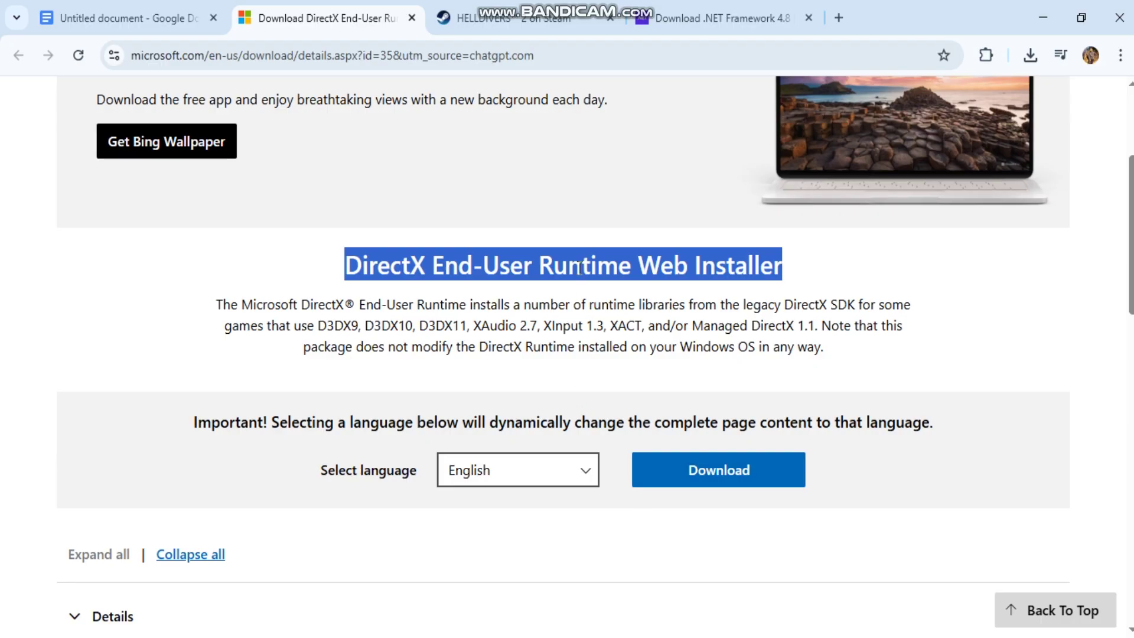
Download the DirectX End-User Runtime web installer, view the .NET Framework 4.8 page, and return to Docs
click(636, 351)
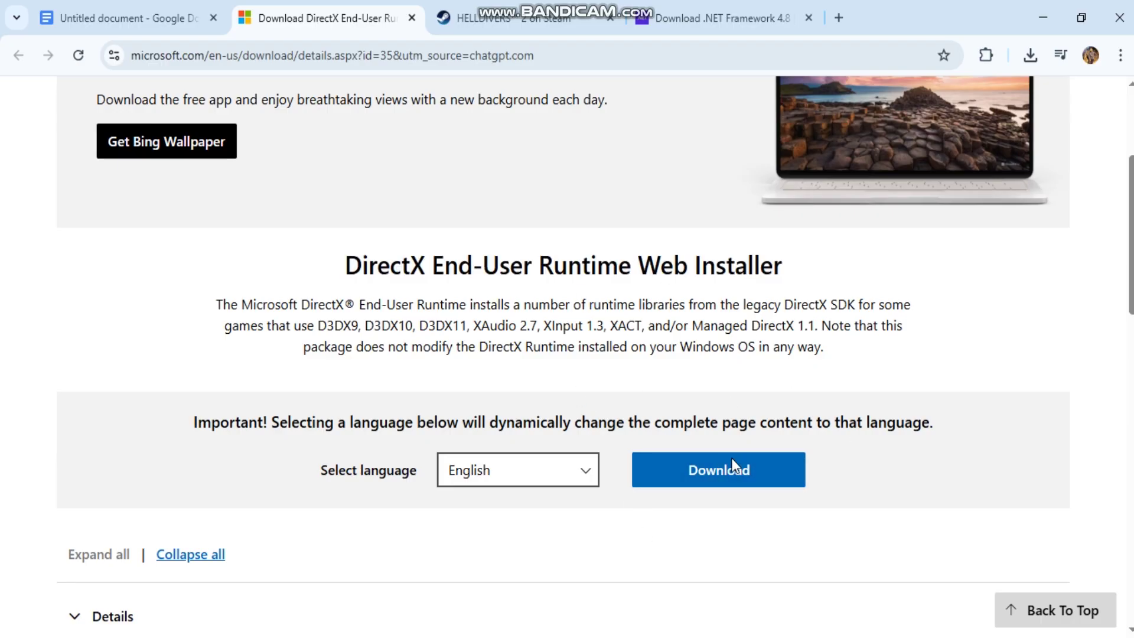
click(680, 472)
click(695, 11)
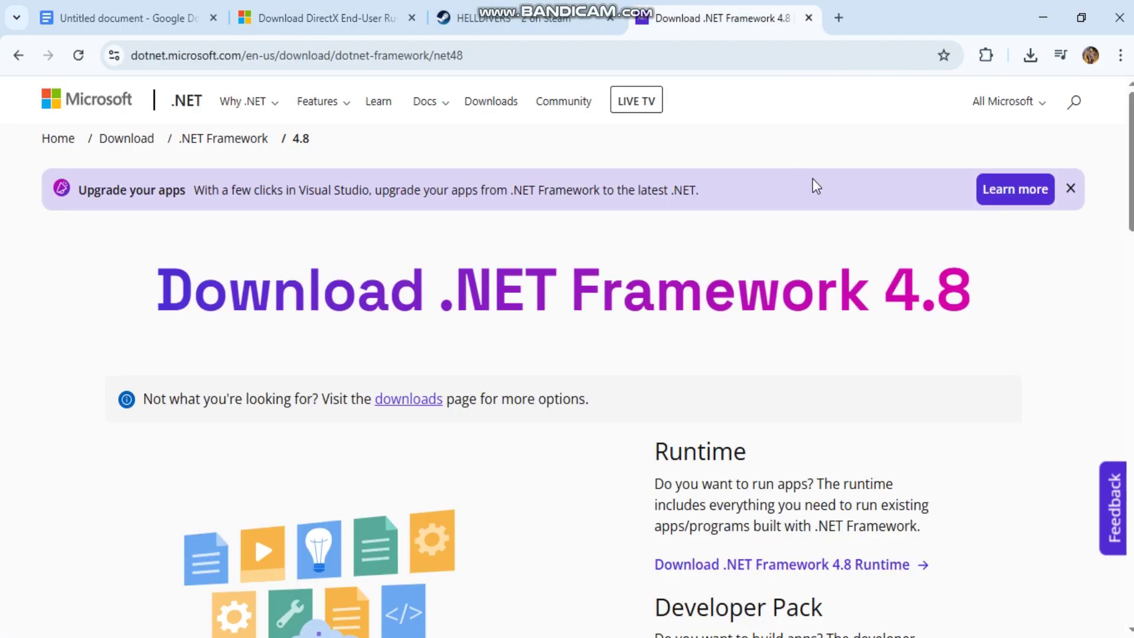
scroll(522, 435, down, 2)
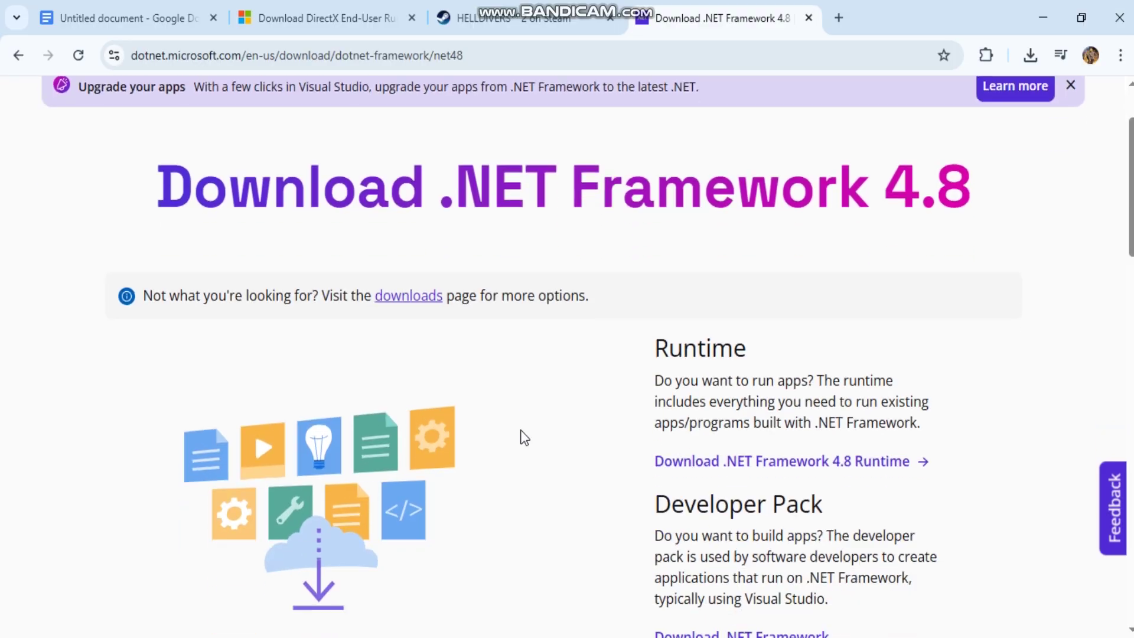
scroll(521, 435, down, 3)
scroll(522, 434, down, 6)
scroll(522, 435, up, 4)
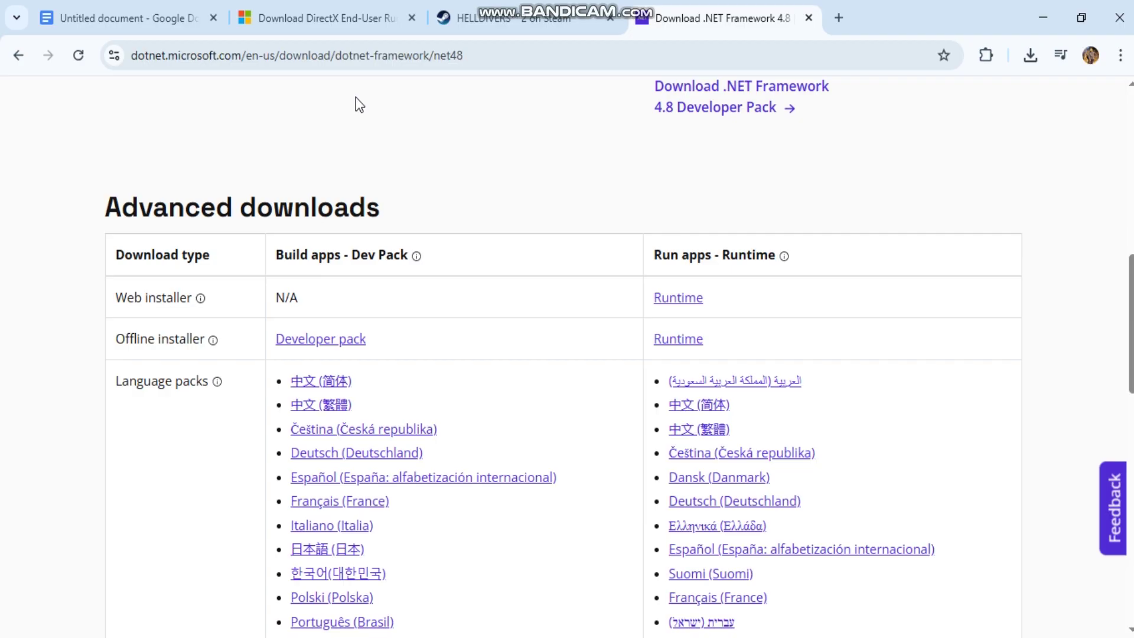
click(101, 12)
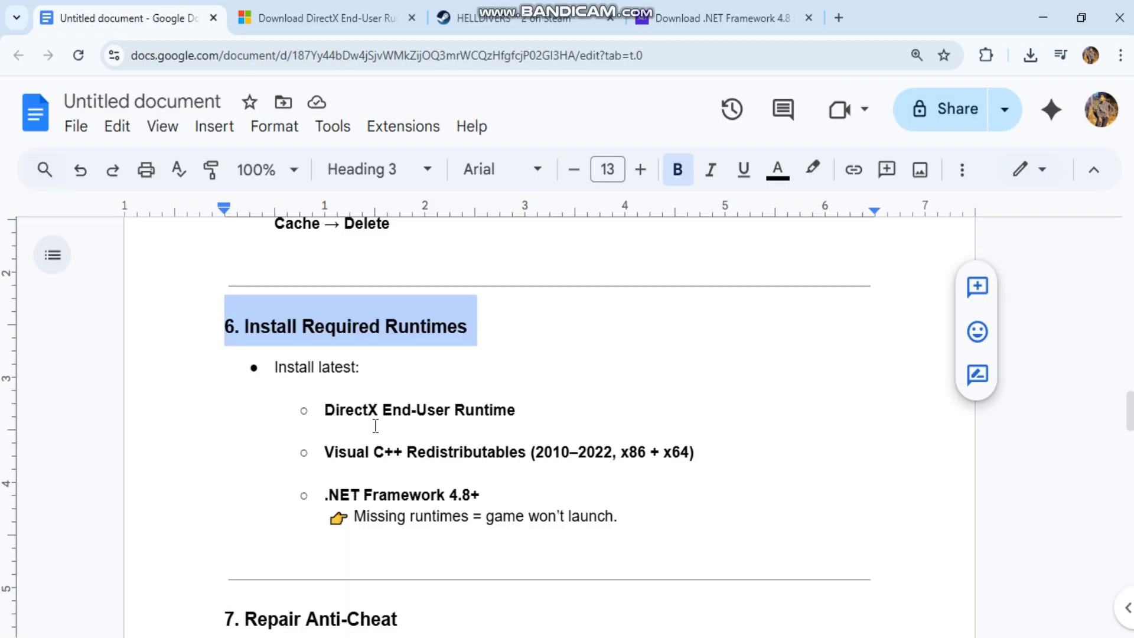
scroll(375, 426, down, 3)
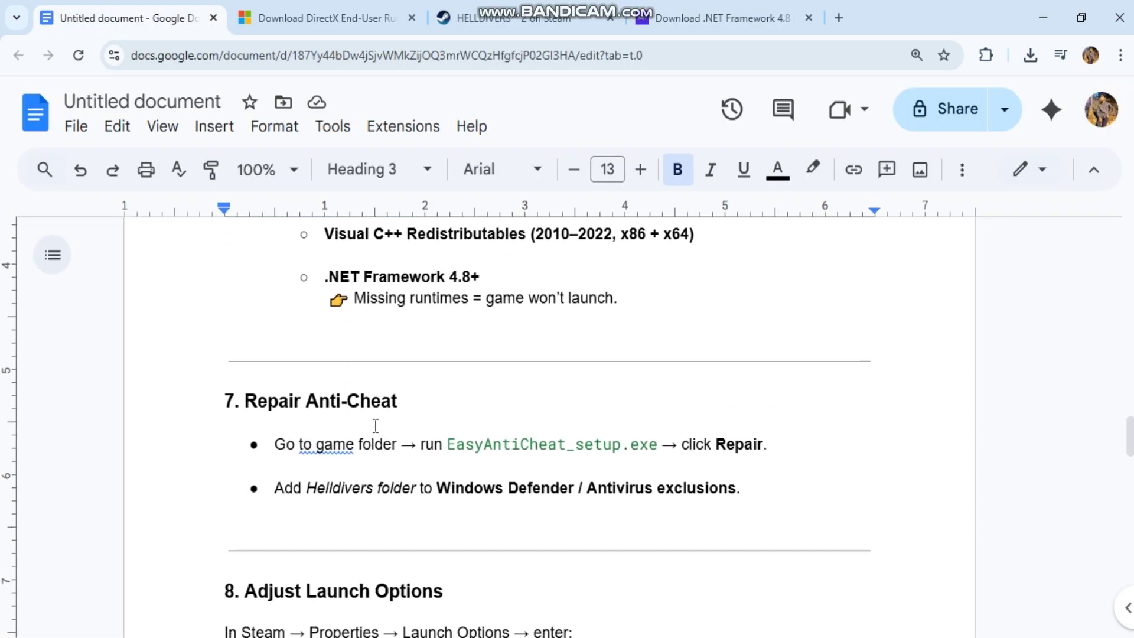
Highlight the antivirus exclusions bullet, the 'Adjust Launch Options' heading, and the -force-d3d11 option
triple_click(644, 503)
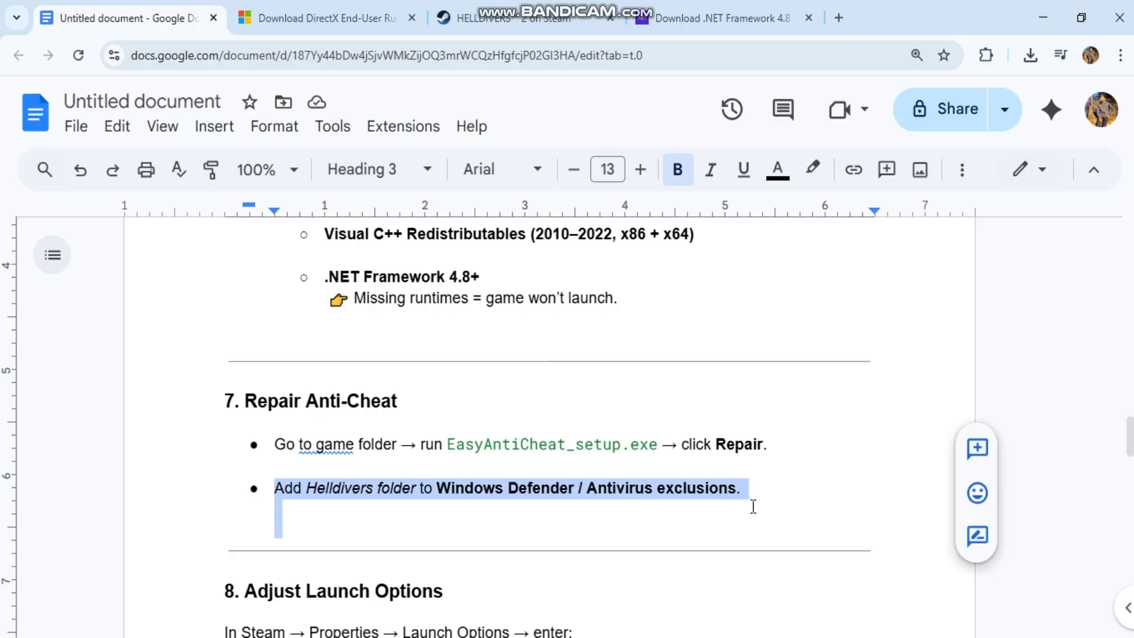
scroll(753, 507, down, 3)
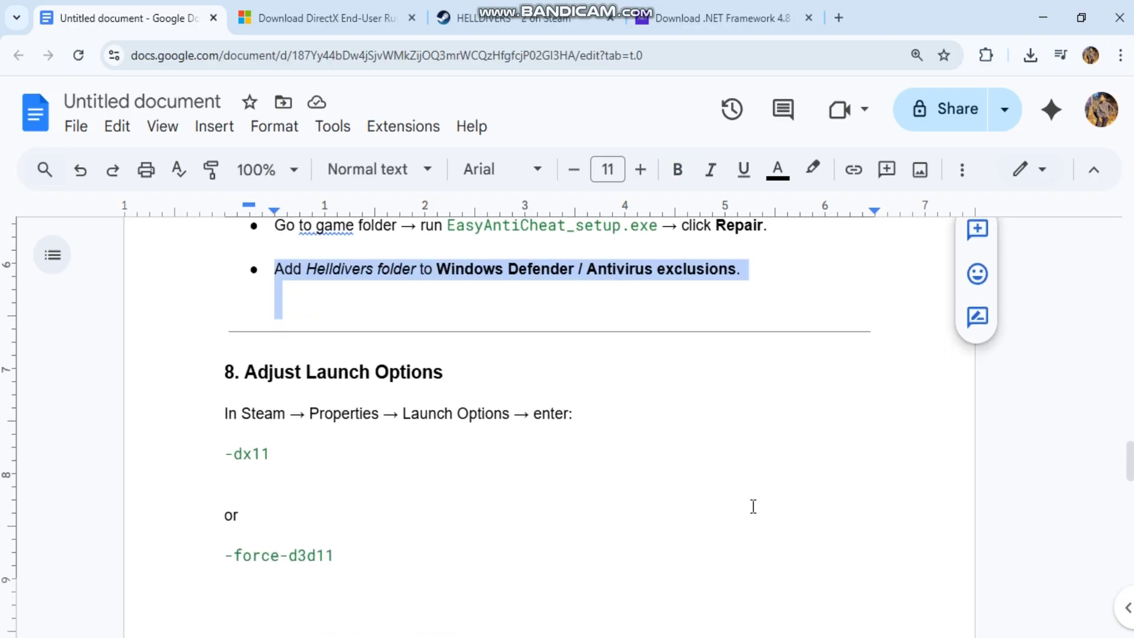
triple_click(486, 349)
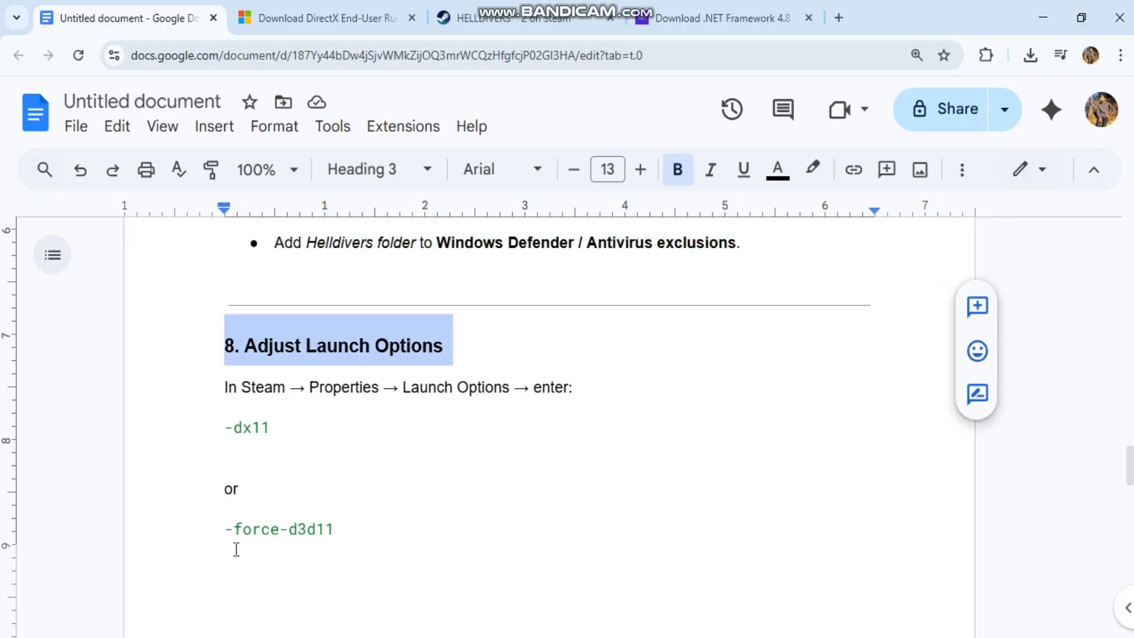
drag(218, 531, 349, 545)
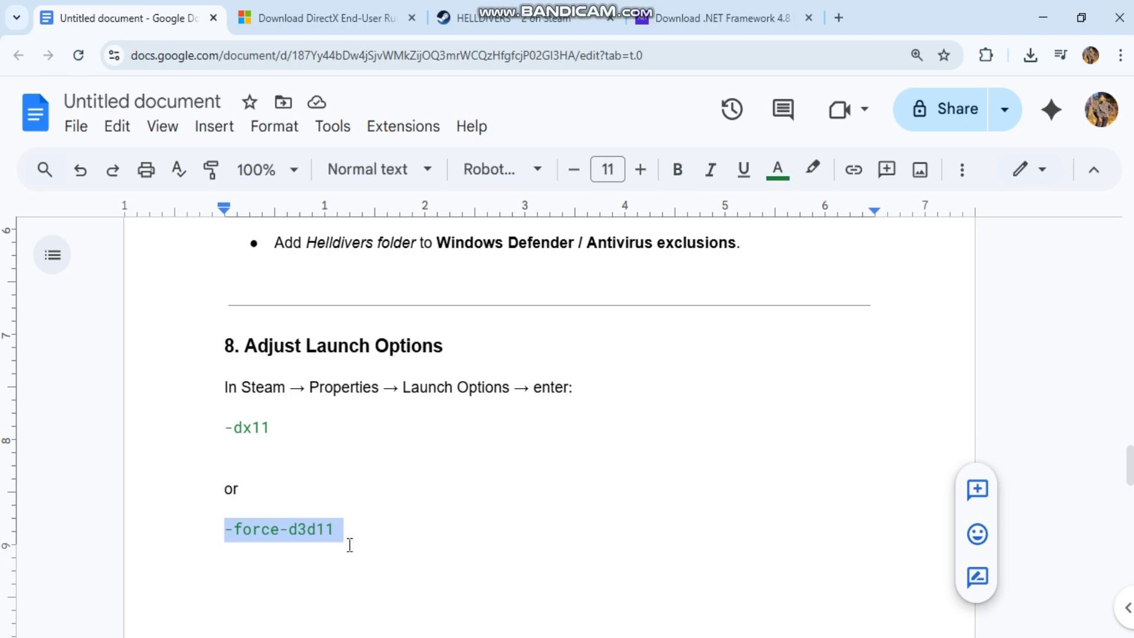
scroll(349, 545, down, 4)
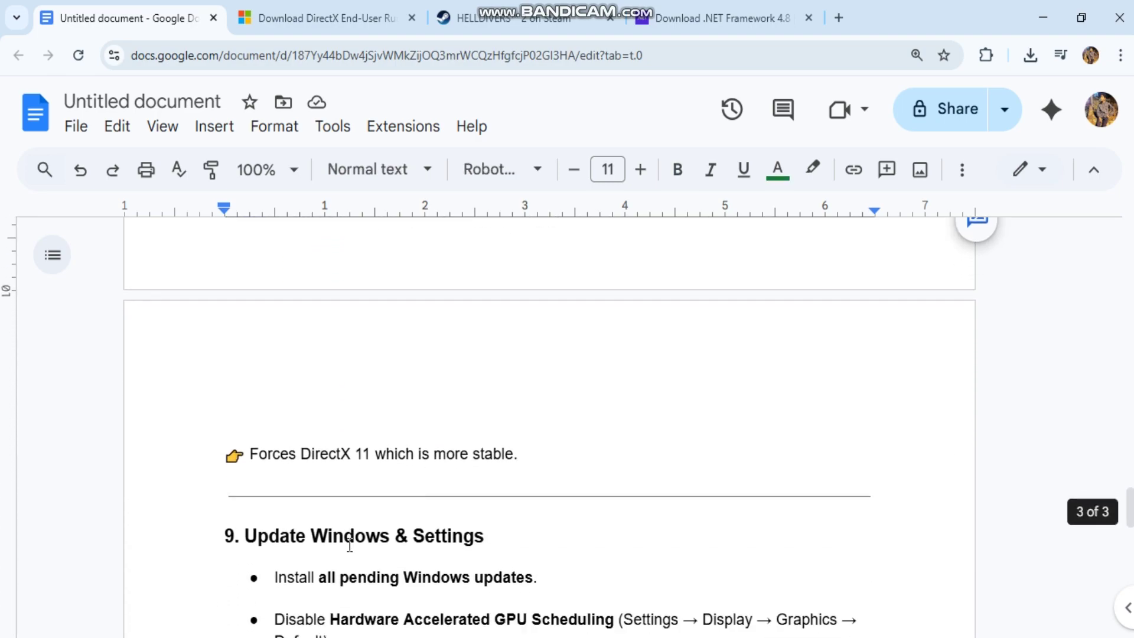
scroll(350, 545, down, 1)
scroll(349, 545, down, 1)
scroll(349, 545, down, 1)
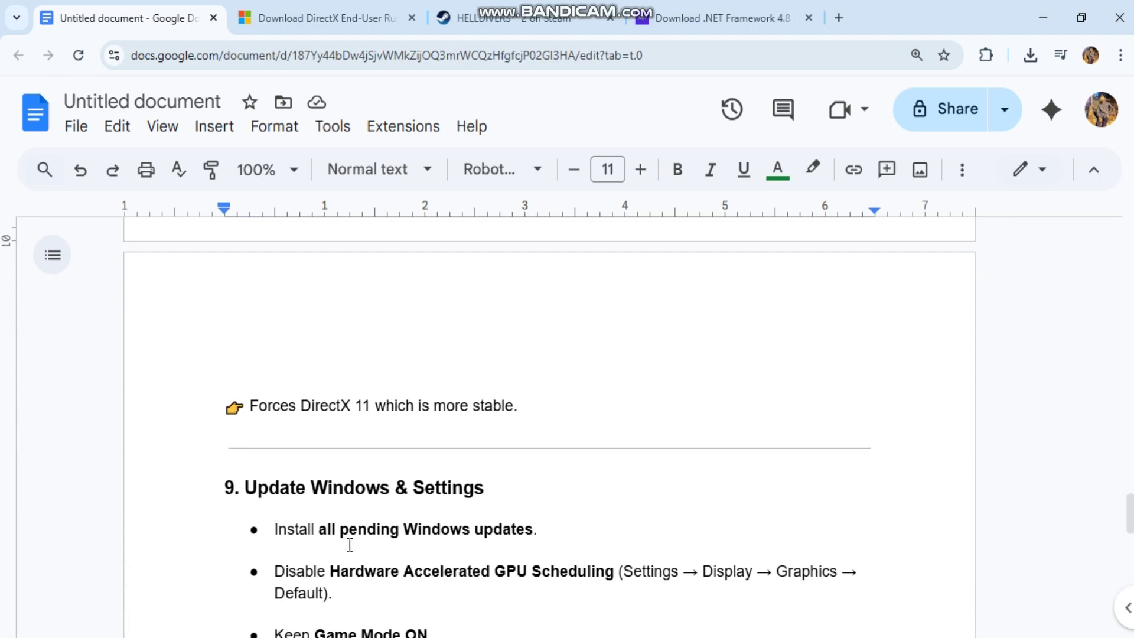
scroll(349, 545, down, 1)
scroll(350, 544, down, 1)
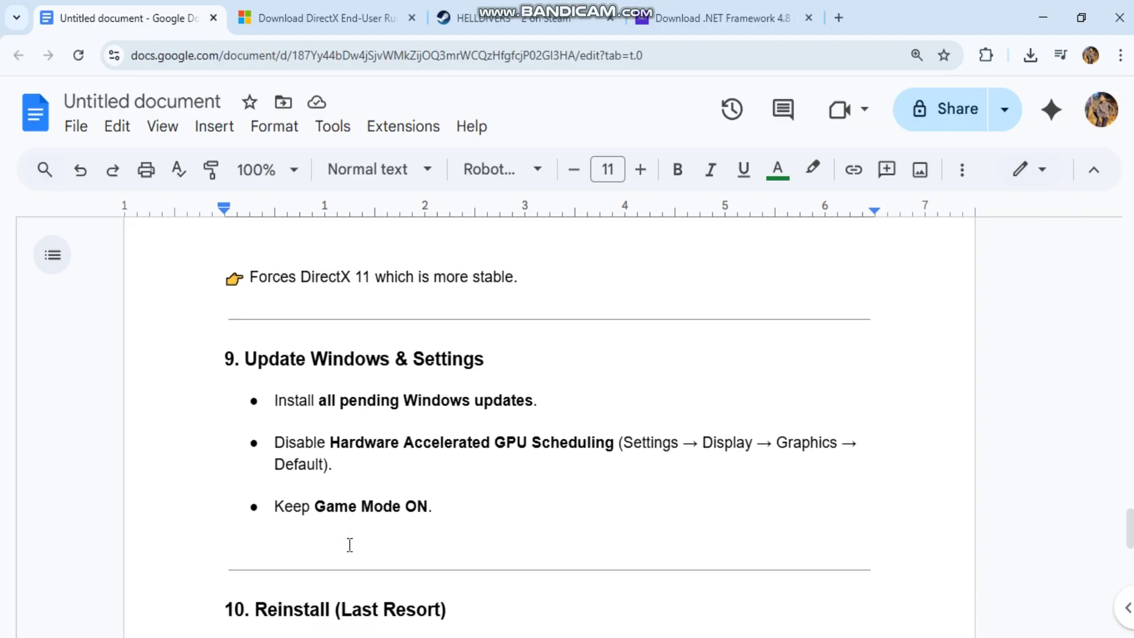
Check Windows Update in Settings, which reports the PC is up to date, then minimize Settings
key(super+i)
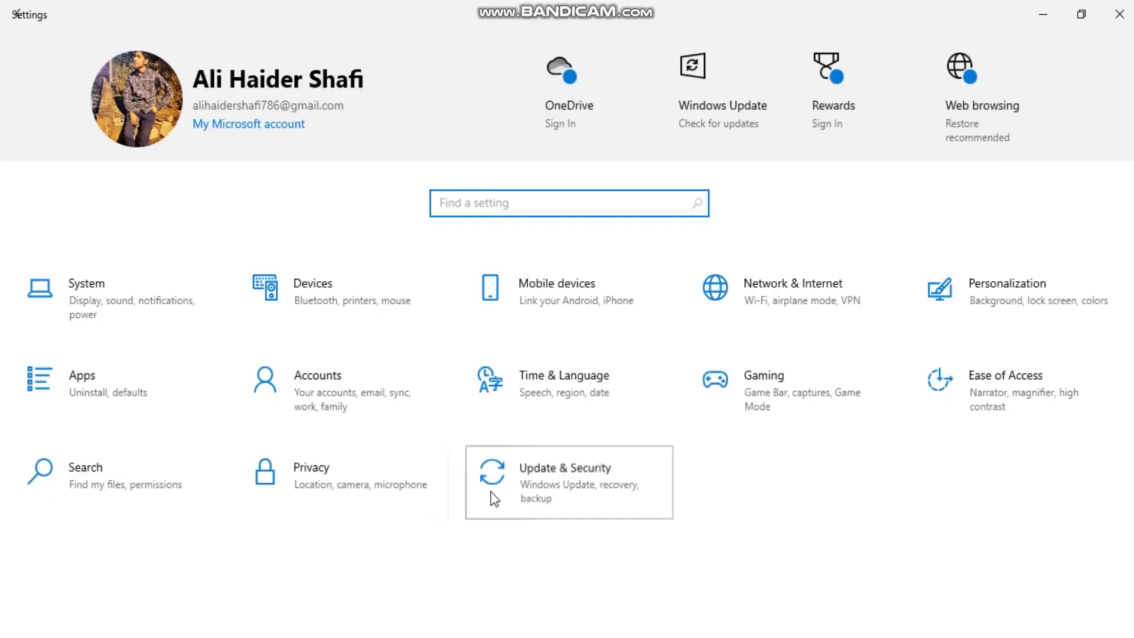
click(490, 496)
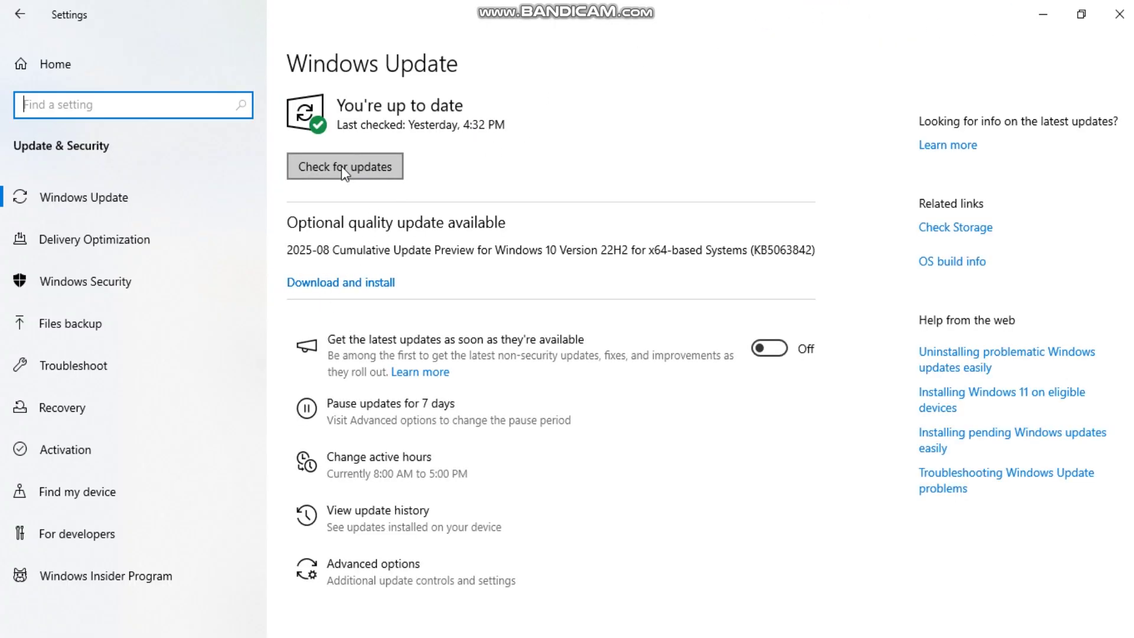
click(1036, 6)
scroll(359, 311, down, 1)
scroll(359, 311, down, 1)
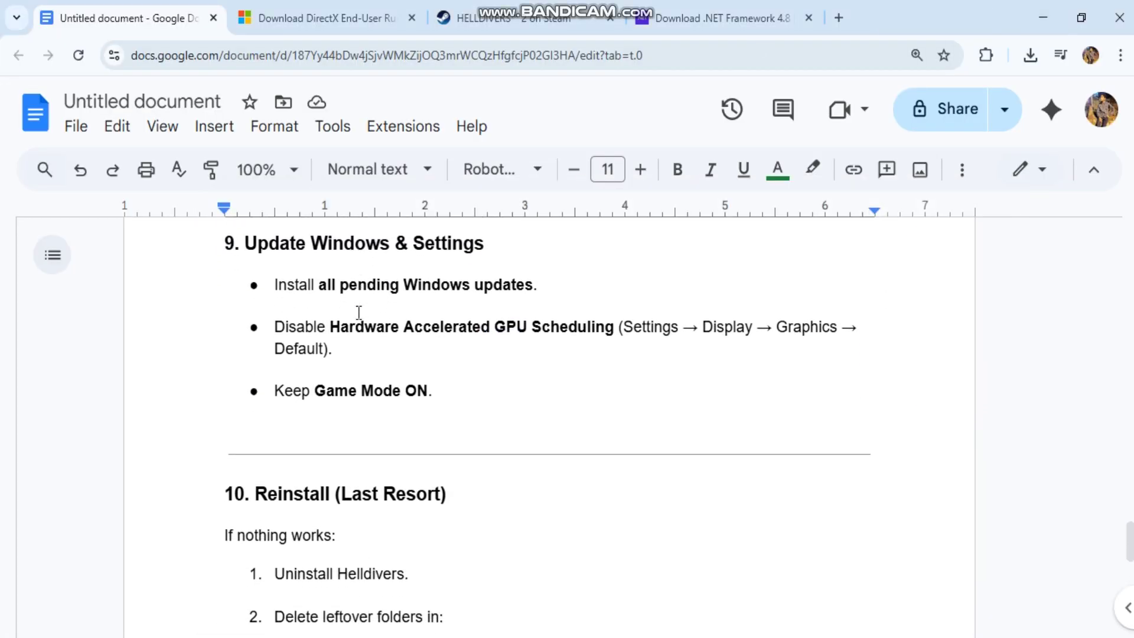
scroll(359, 310, down, 1)
scroll(359, 310, down, 1)
scroll(359, 311, down, 1)
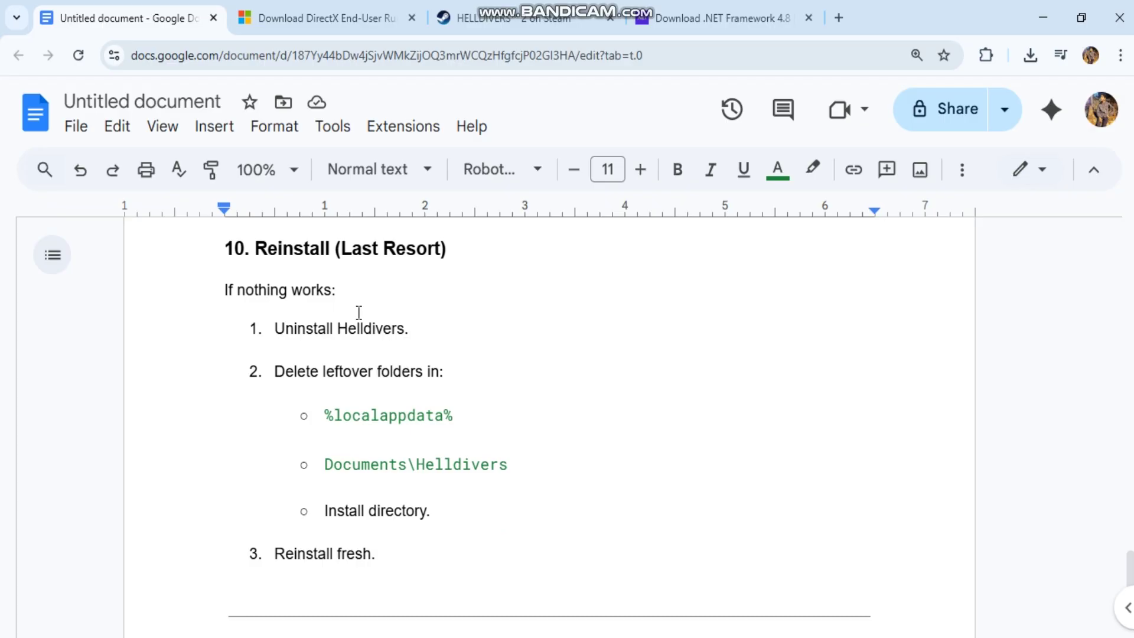
drag(324, 468, 564, 466)
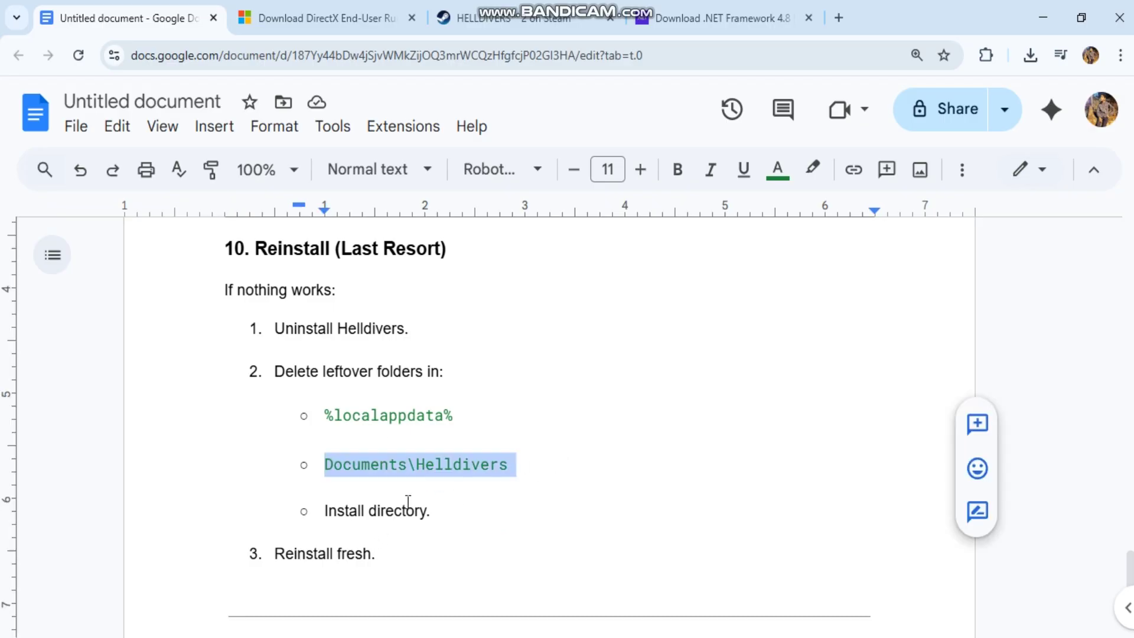
scroll(571, 604, down, 2)
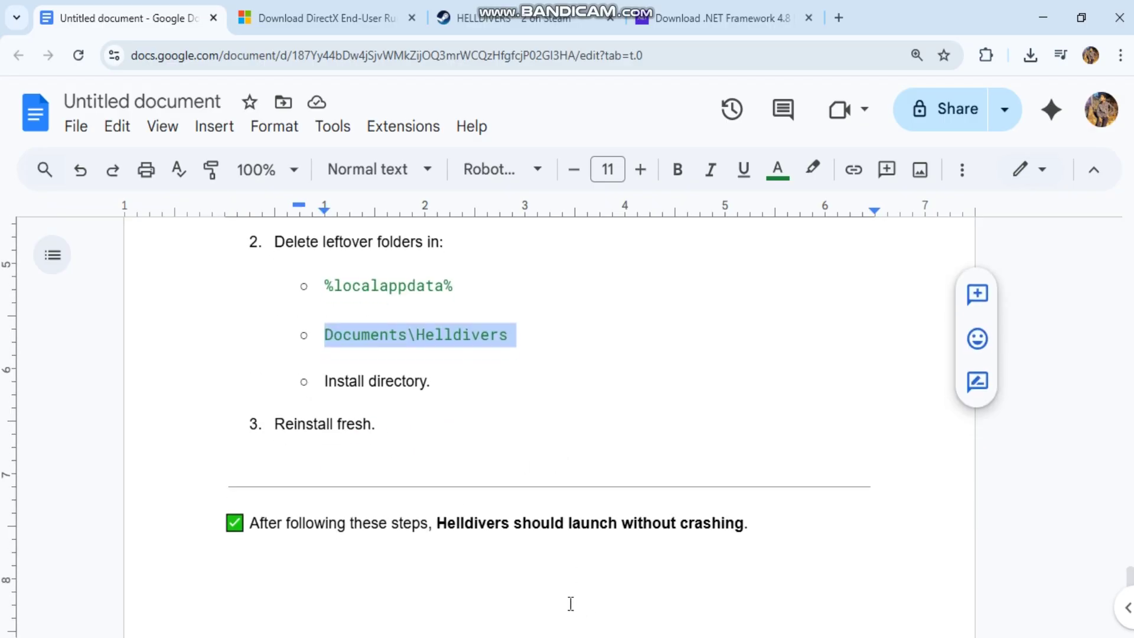
click(514, 637)
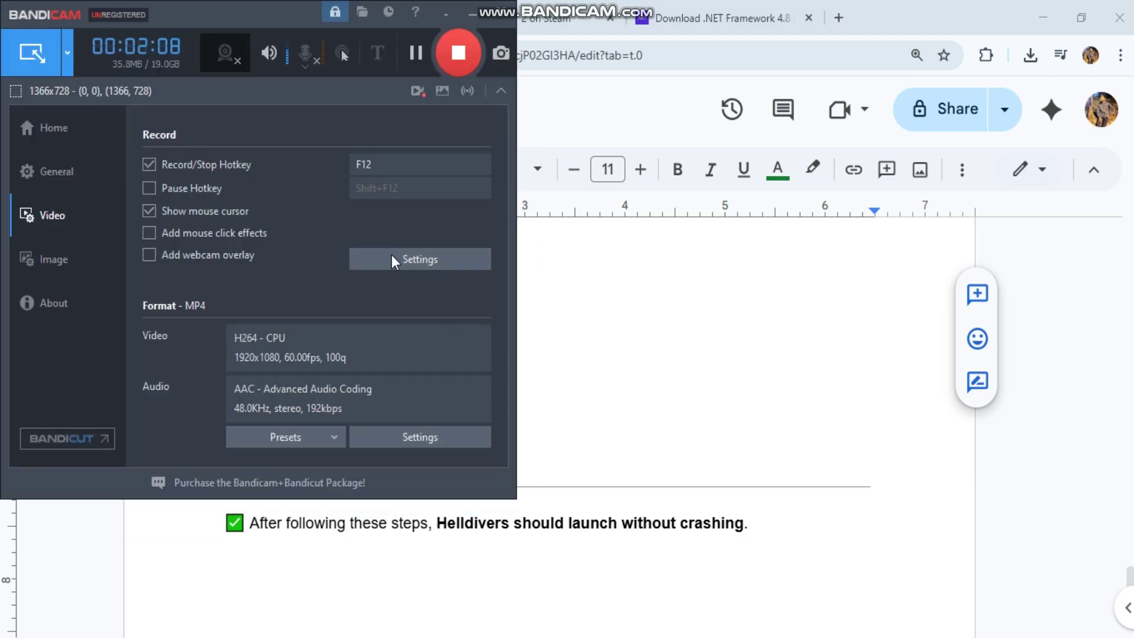